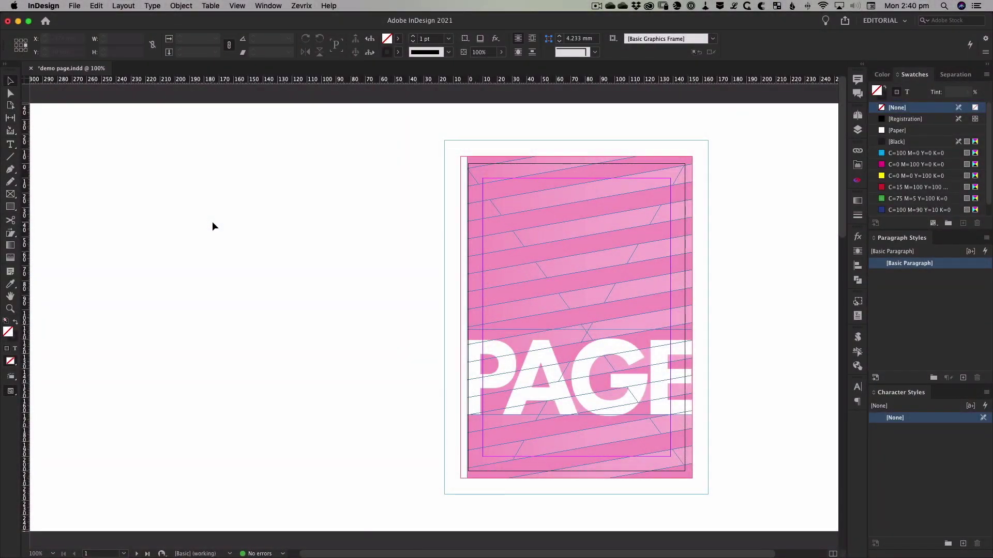
Open the Adobe PDF Presets manager from File > Adobe PDF Presets to list existing presets.
click(75, 7)
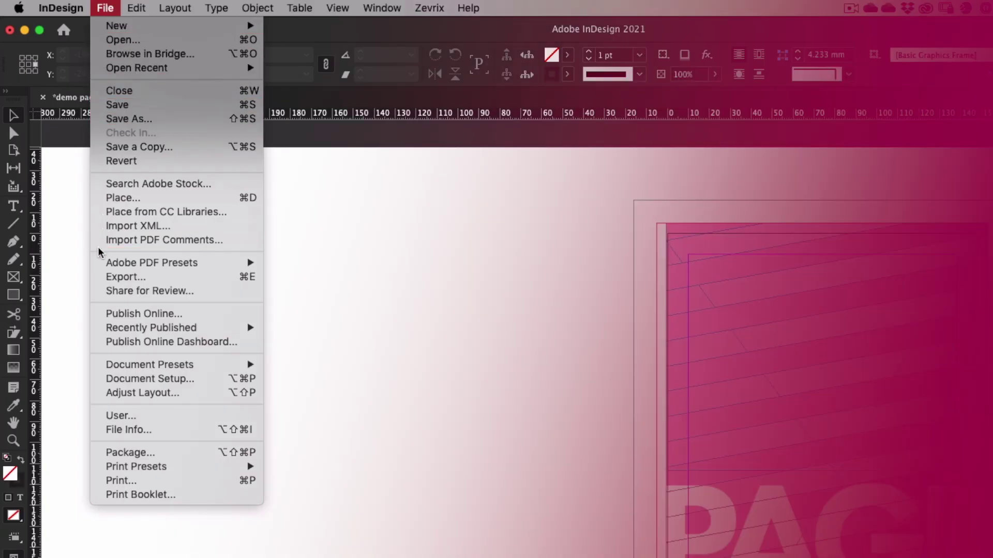
mouse_move(107, 264)
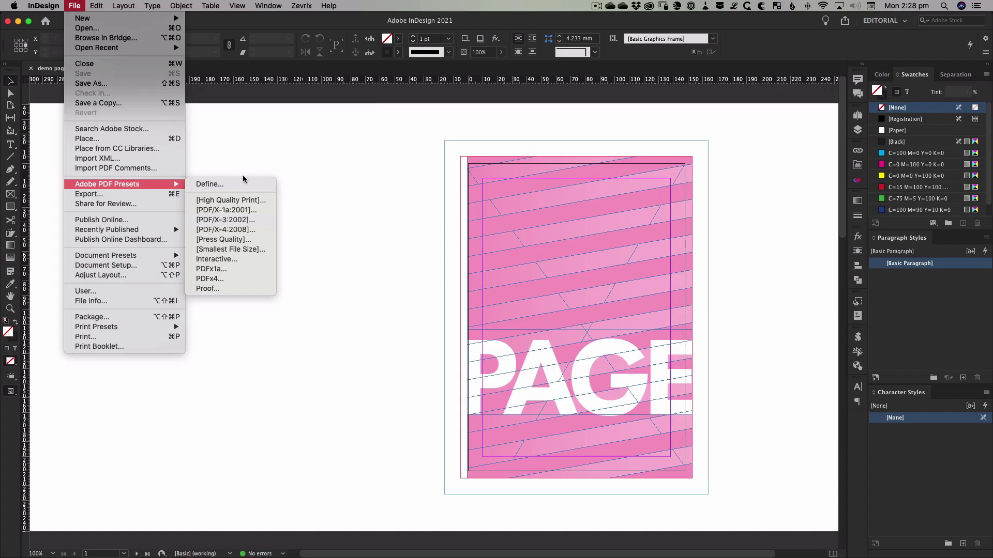
click(209, 186)
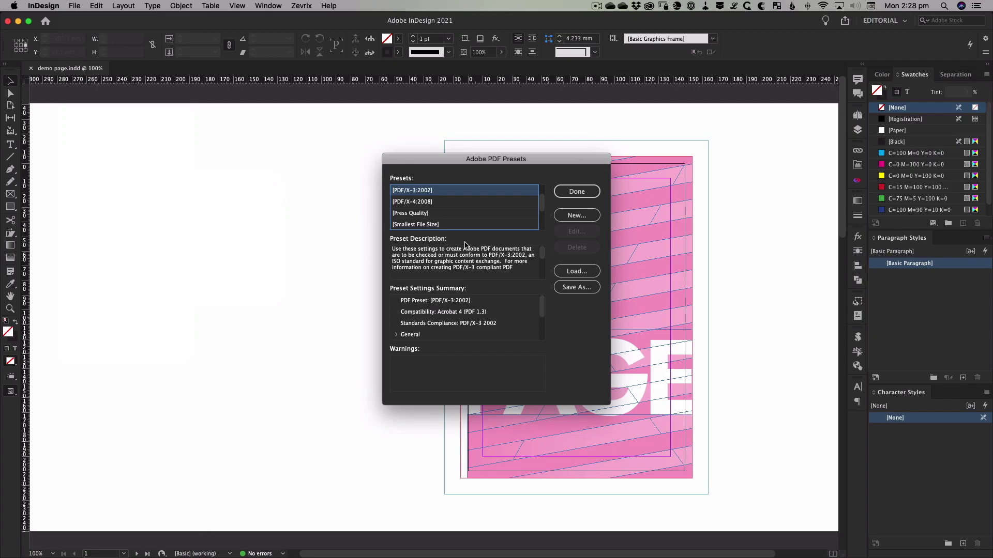
Create a new PDF preset named PRESS OUTPUT with its Standard set to PDF/X-1a:2001.
click(565, 215)
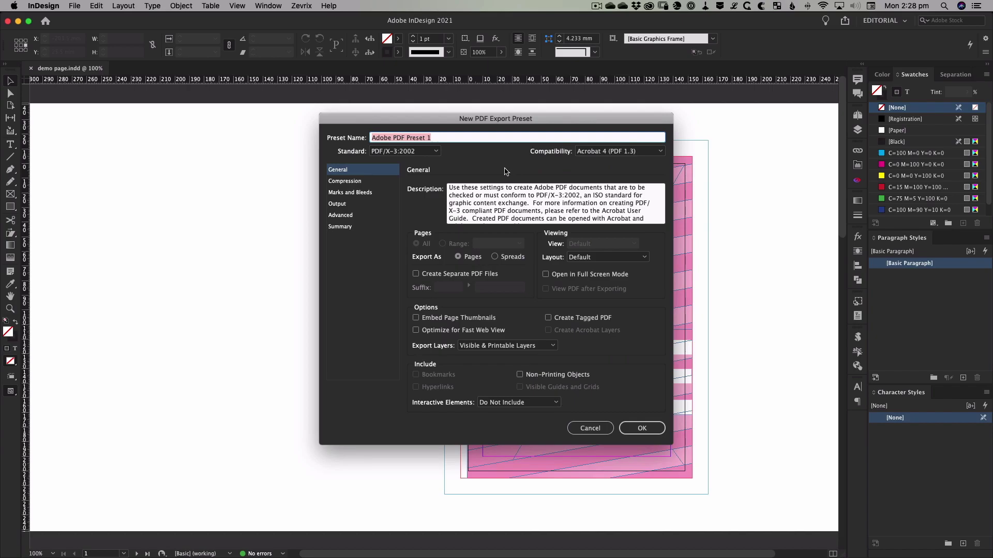
text(PRESS OUTPUT)
click(436, 151)
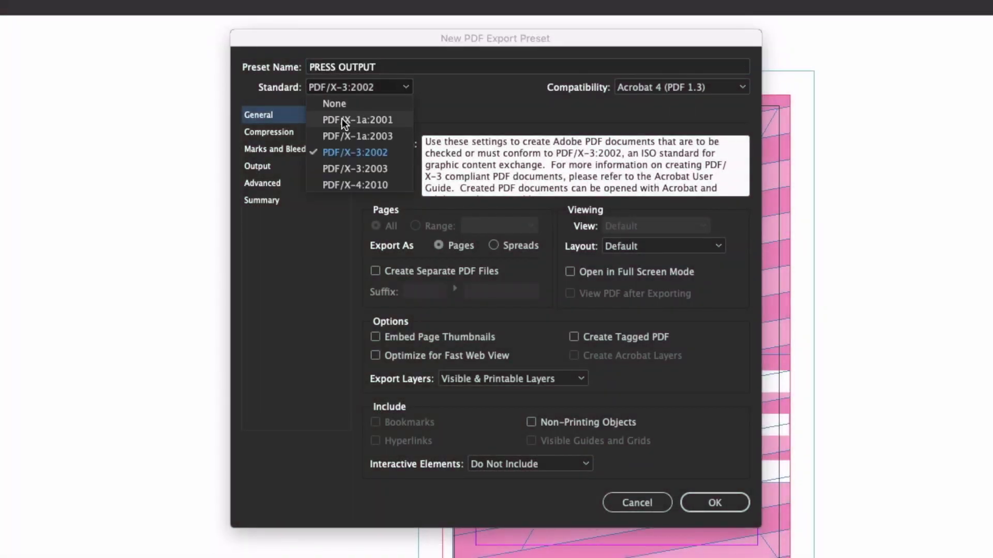
click(377, 120)
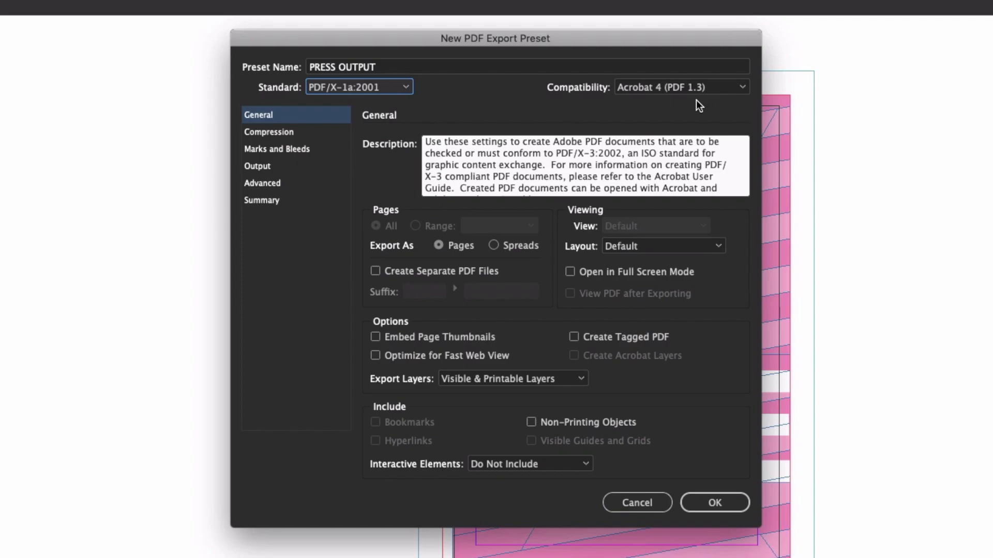
In Compression, downsample colour images above 300 ppi, keeping Maximum image quality.
click(260, 134)
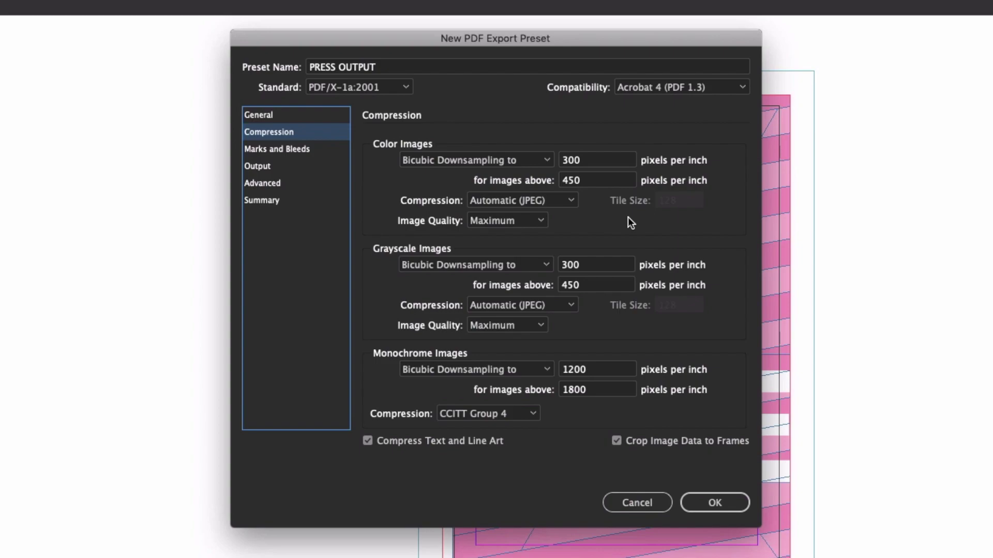
click(584, 179)
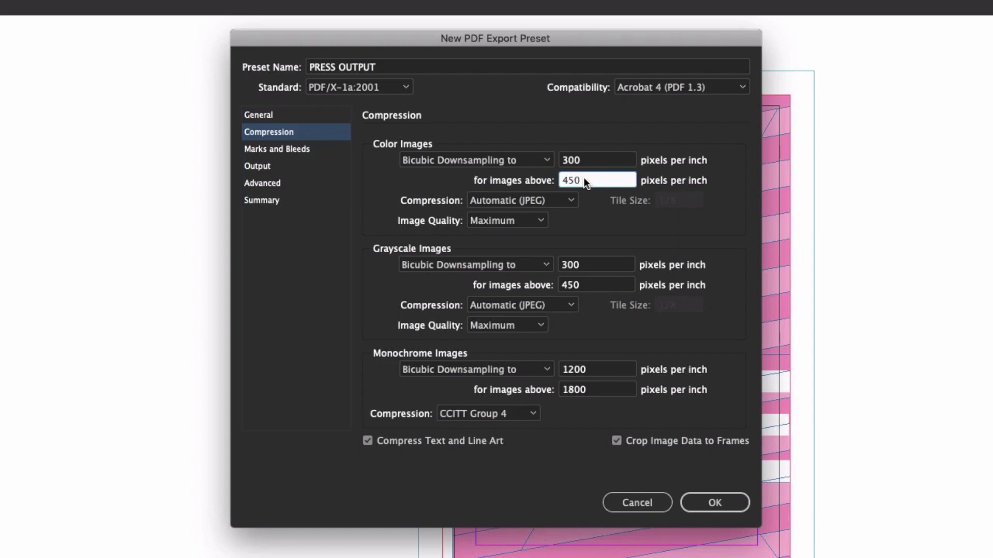
text(300)
click(609, 155)
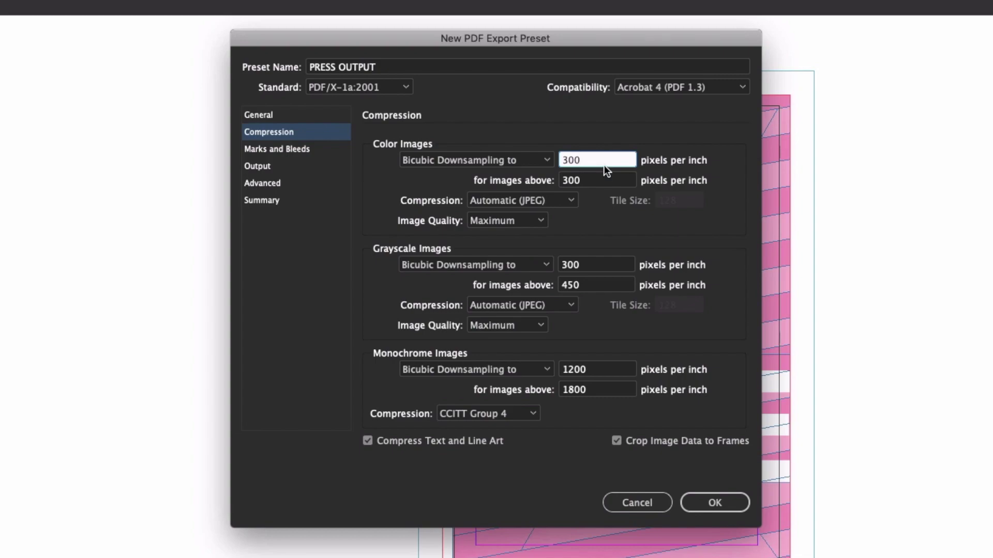
click(566, 203)
click(622, 231)
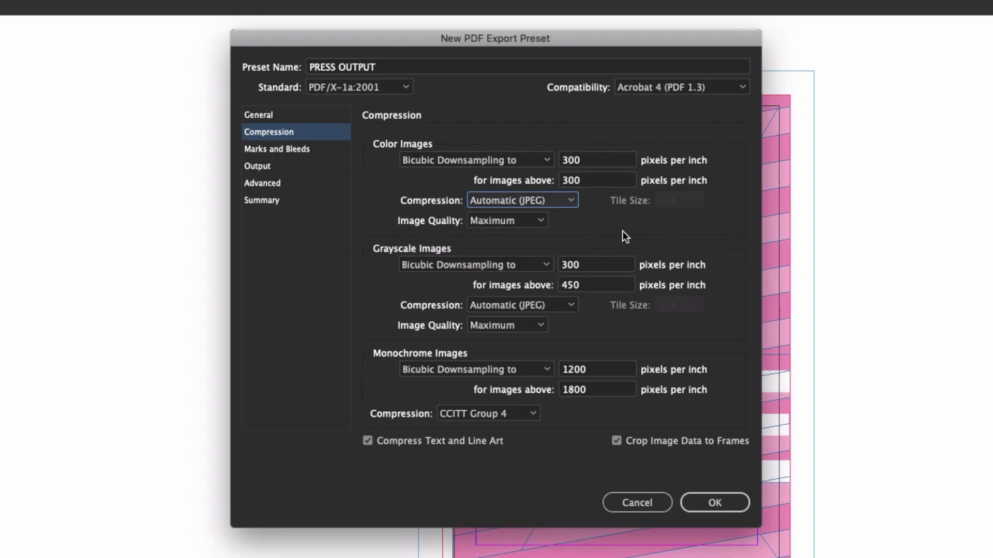
click(538, 222)
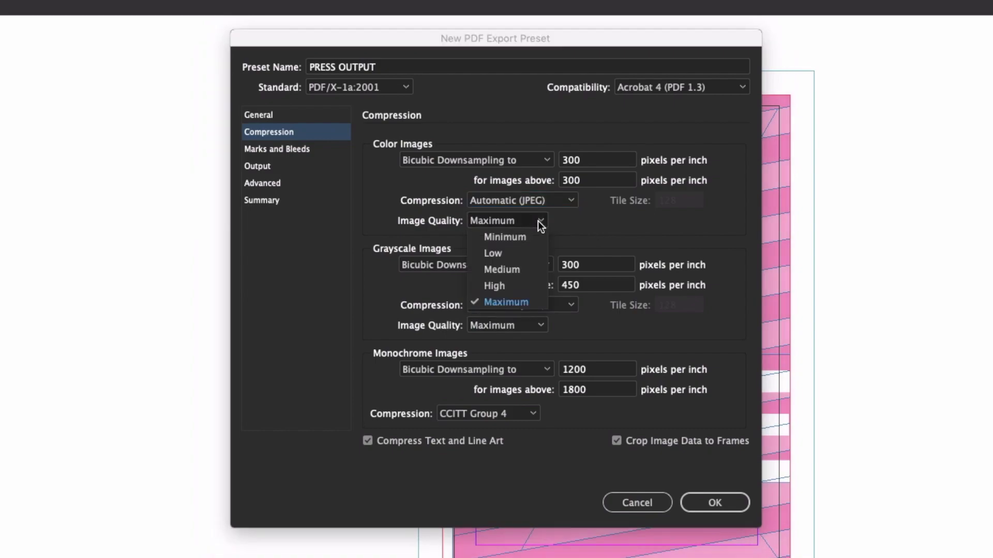
click(640, 231)
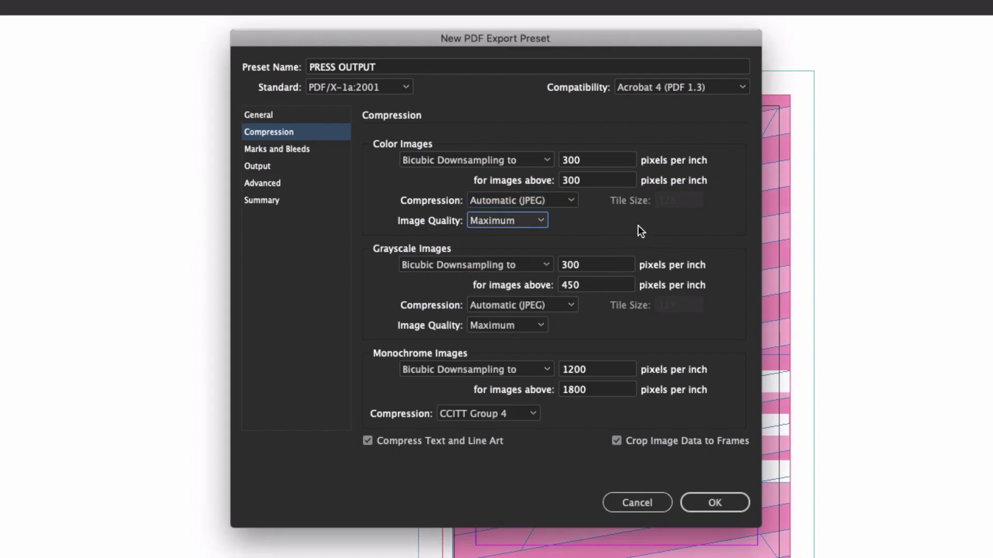
Set the grayscale images' downsampling threshold to 300 ppi as well.
double_click(588, 286)
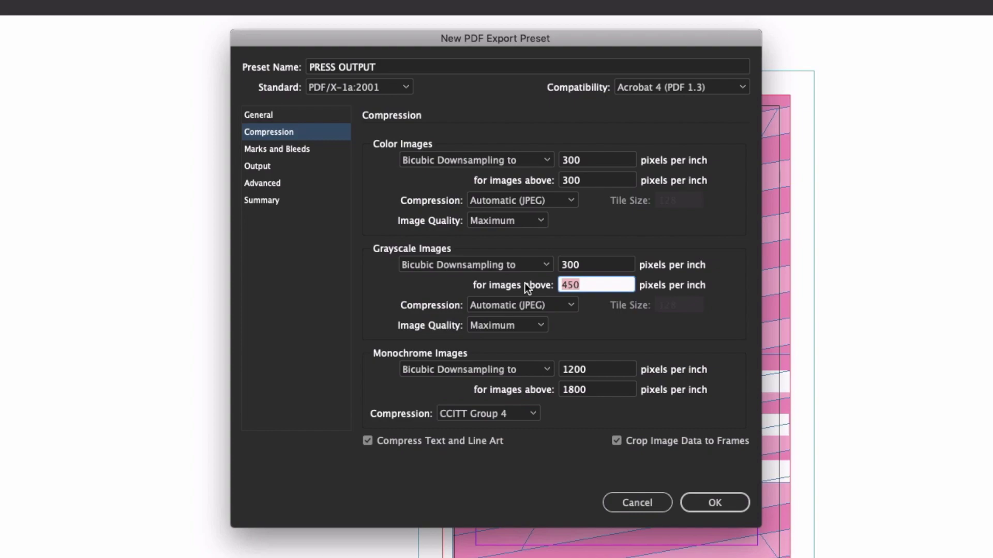
text(300)
click(582, 264)
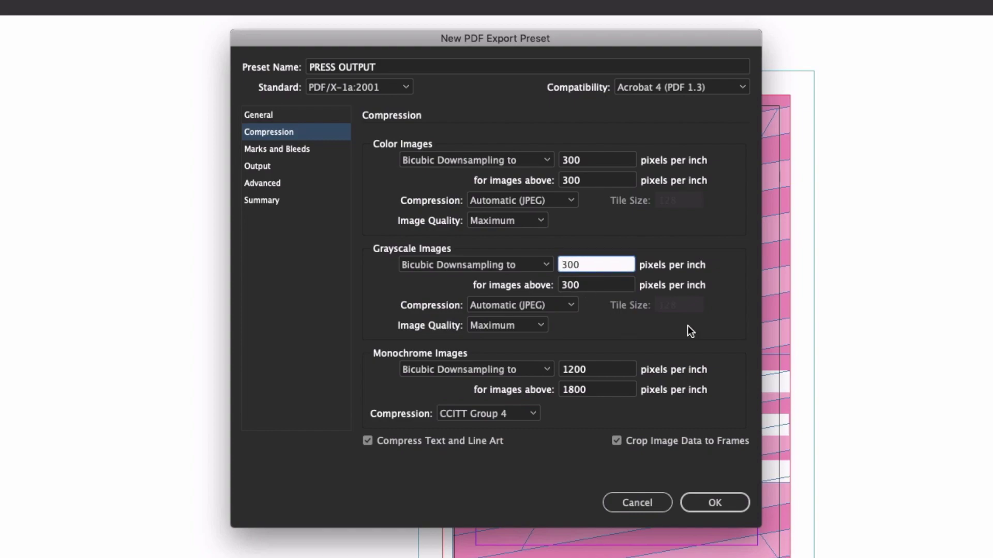
click(265, 148)
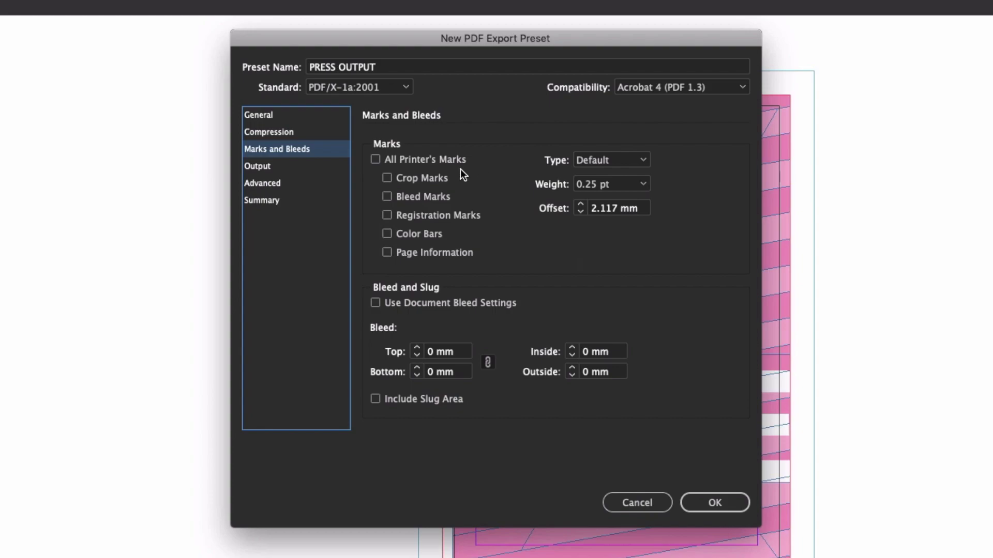
Turn on crop marks with a 6 mm offset and use the document's bleed settings.
click(387, 178)
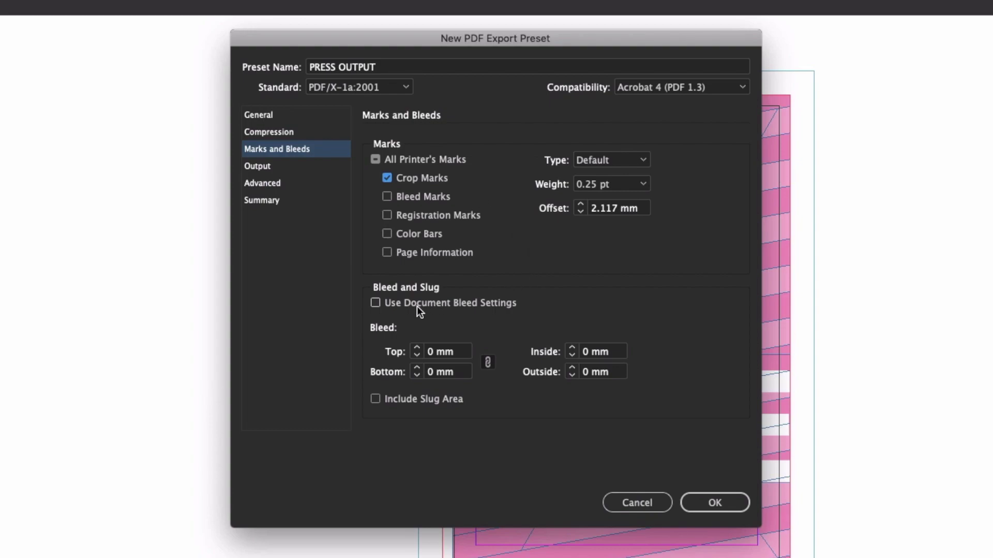
click(375, 303)
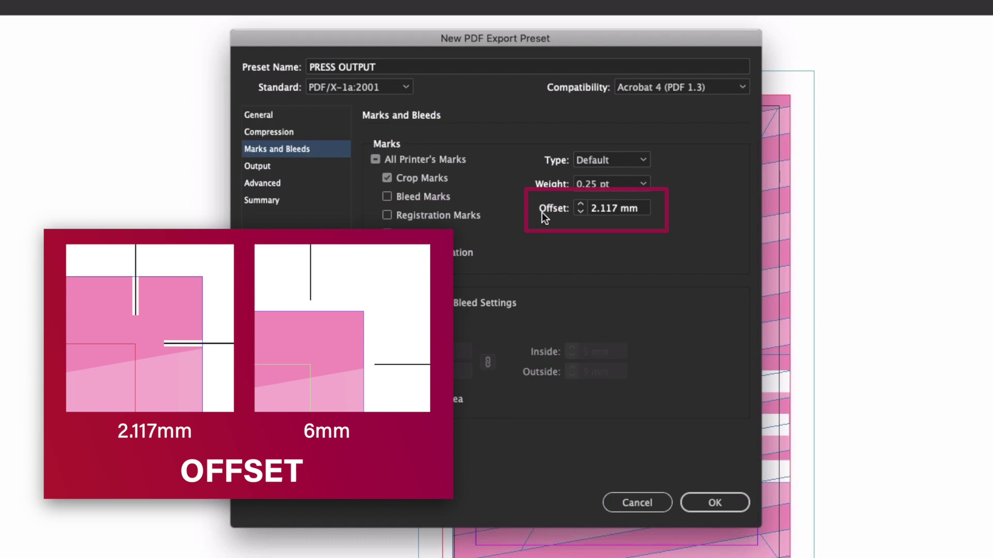
click(598, 208)
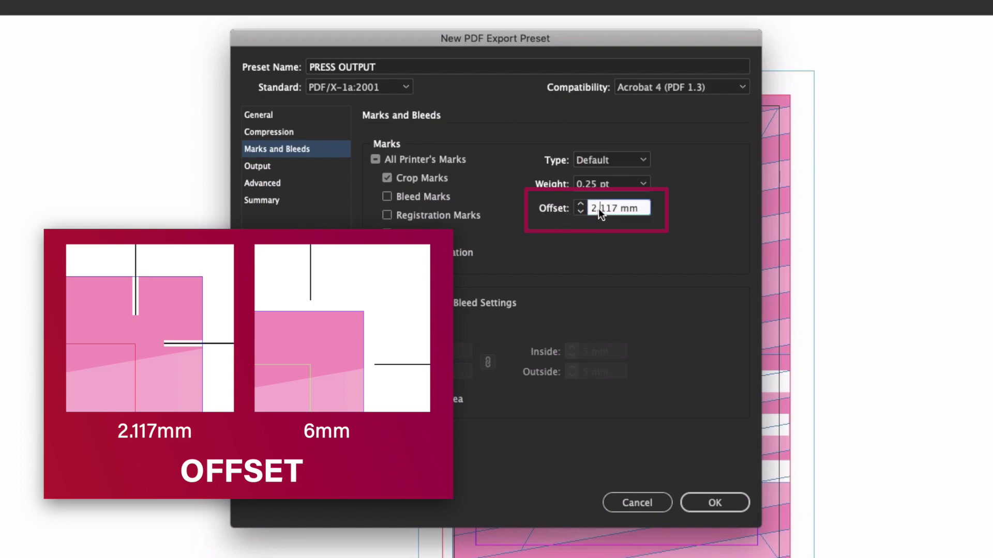
text(6)
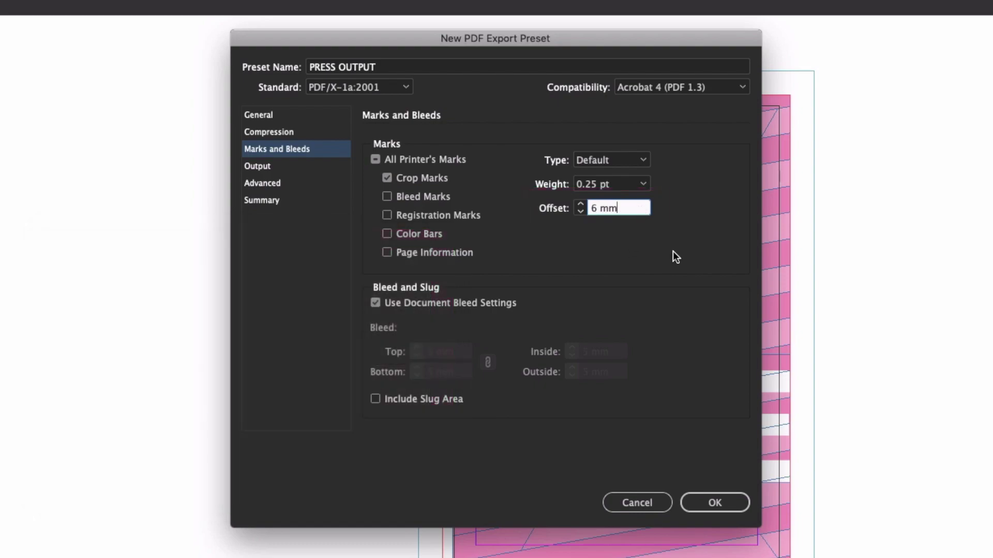
click(257, 168)
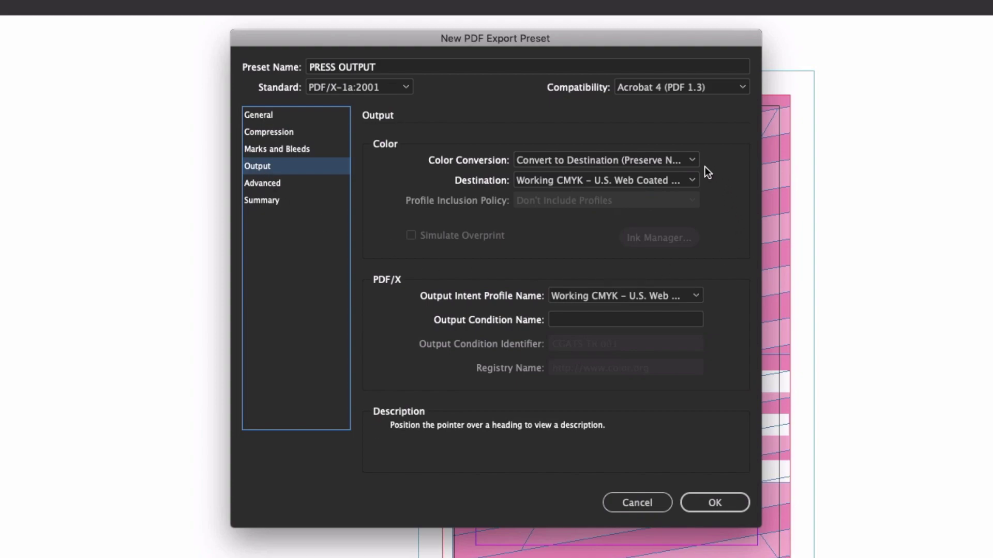
In Output, choose Convert to Destination (Preserve Numbers) as the colour conversion.
click(694, 160)
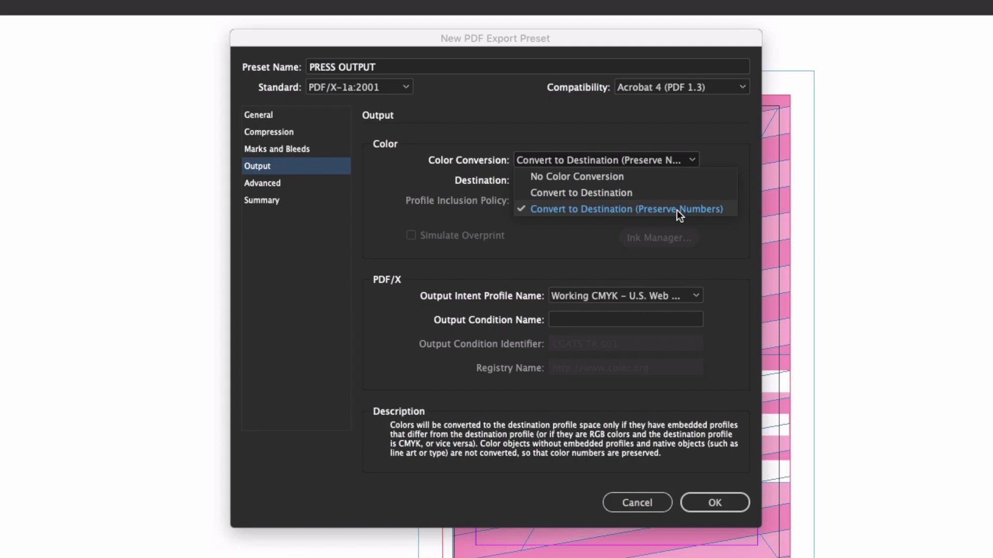
click(632, 193)
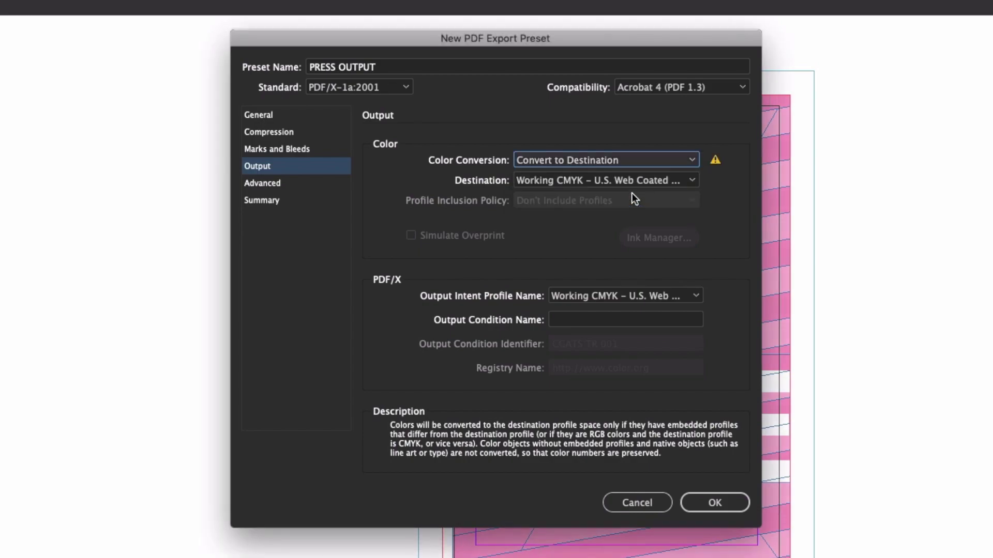
mouse_move(694, 161)
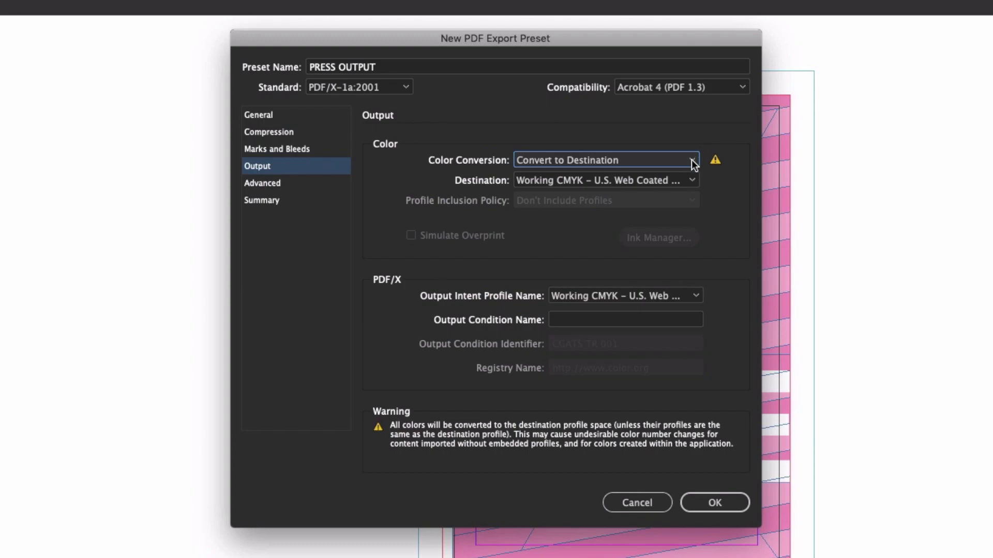
click(693, 163)
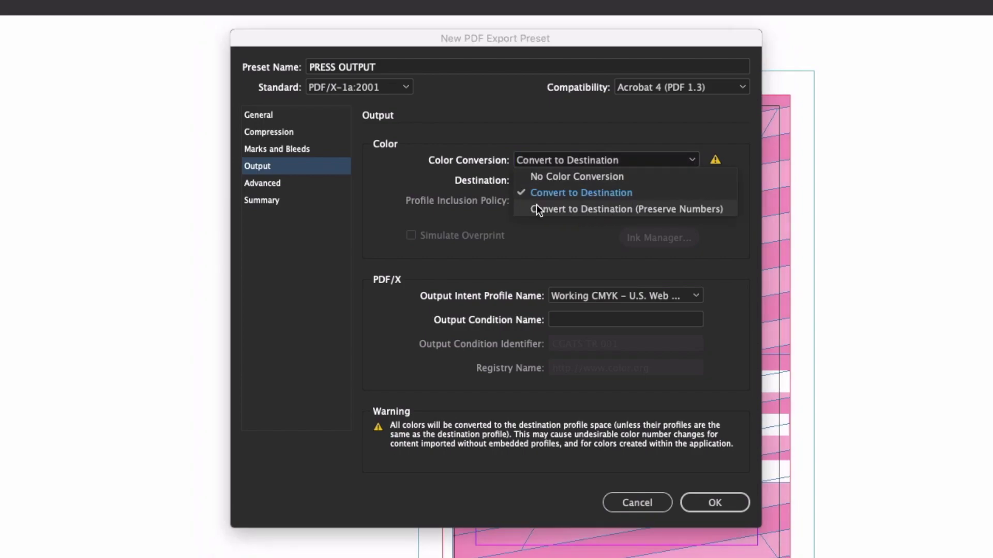
click(718, 210)
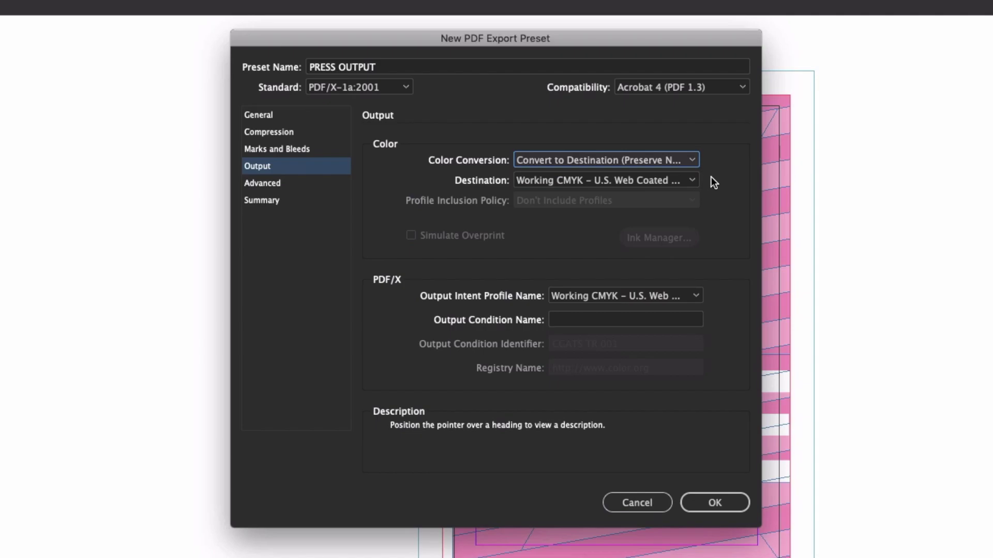
click(693, 180)
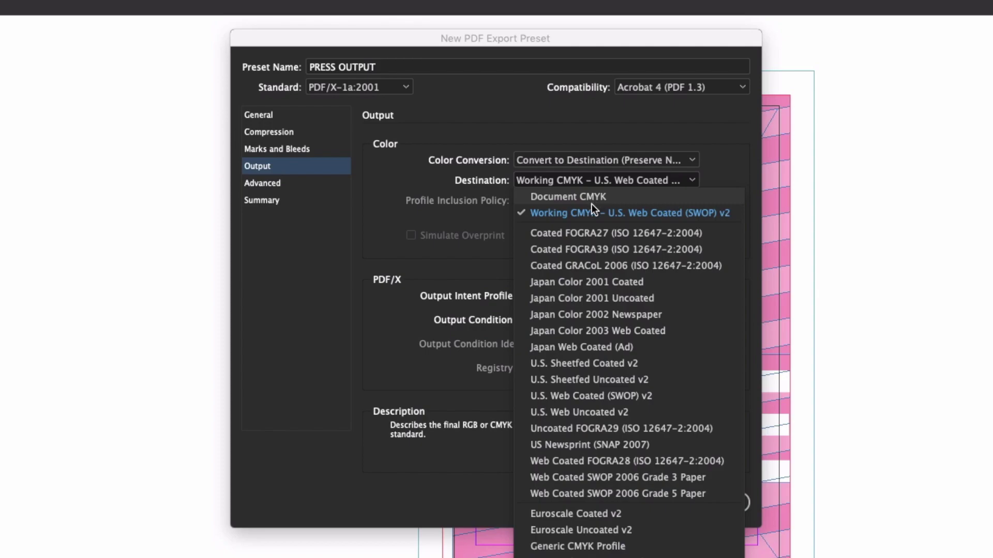
Pick U.S. Web Coated (SWOP) v2 as the destination profile, then show the Advanced settings.
click(603, 396)
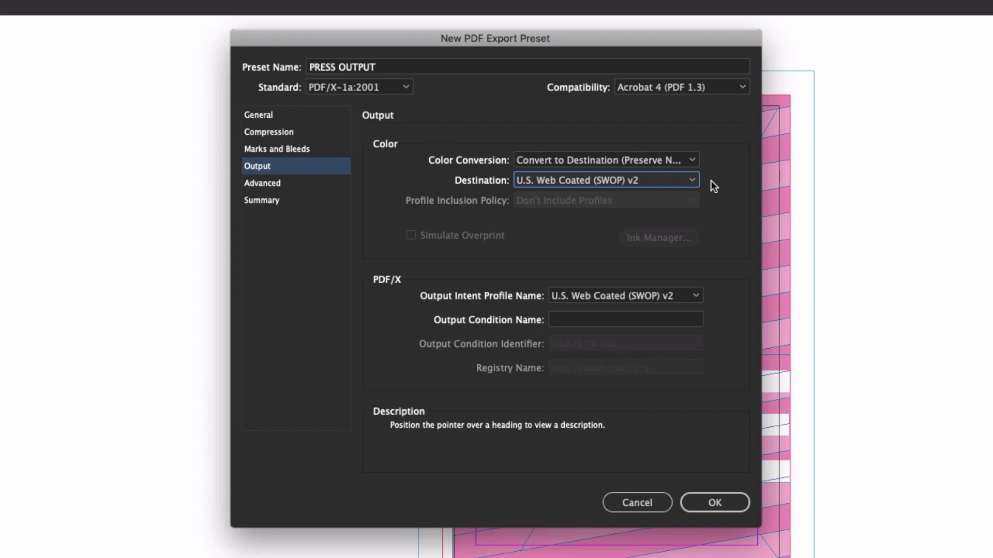
click(280, 184)
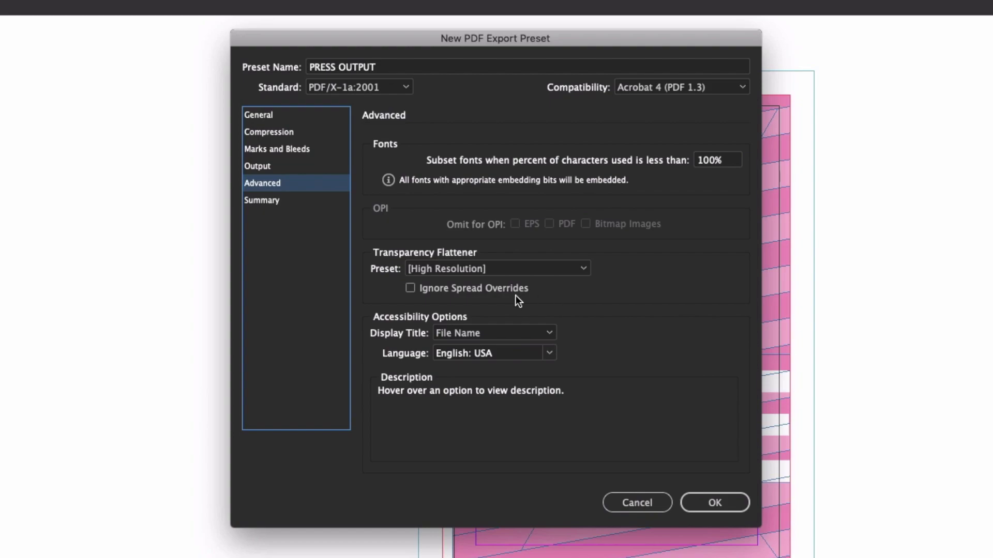
Keep the [High Resolution] flattener and tick Ignore Spread Overrides.
click(462, 271)
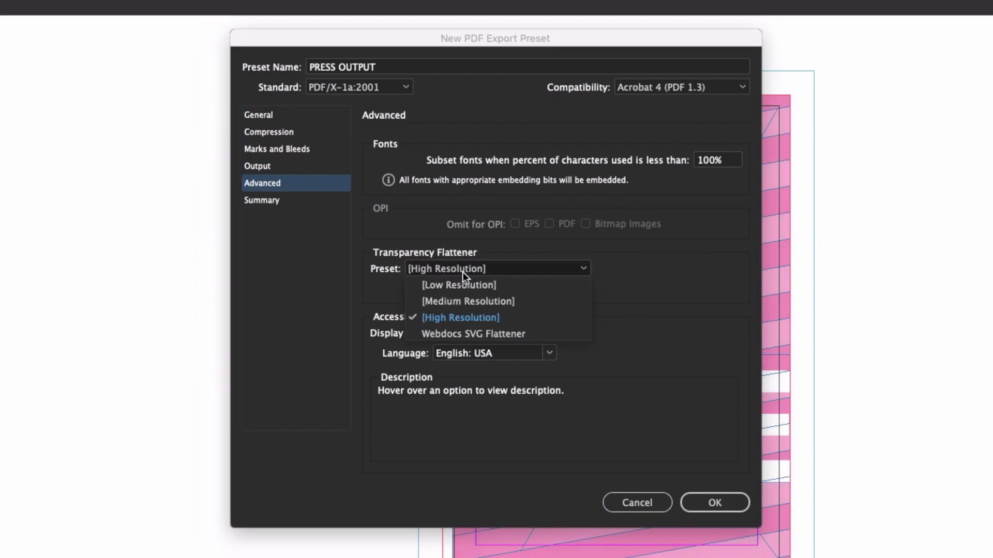
click(455, 317)
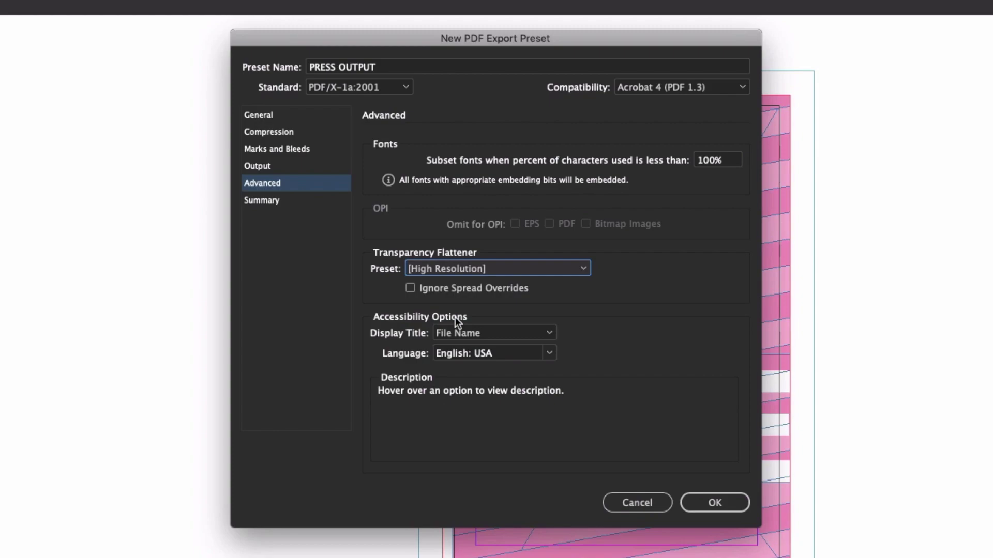
click(410, 288)
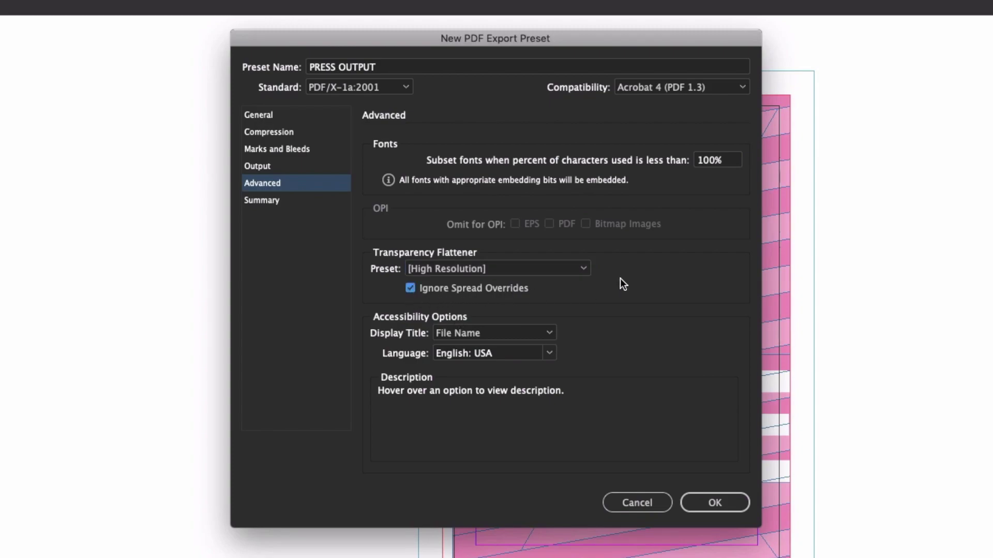
click(262, 201)
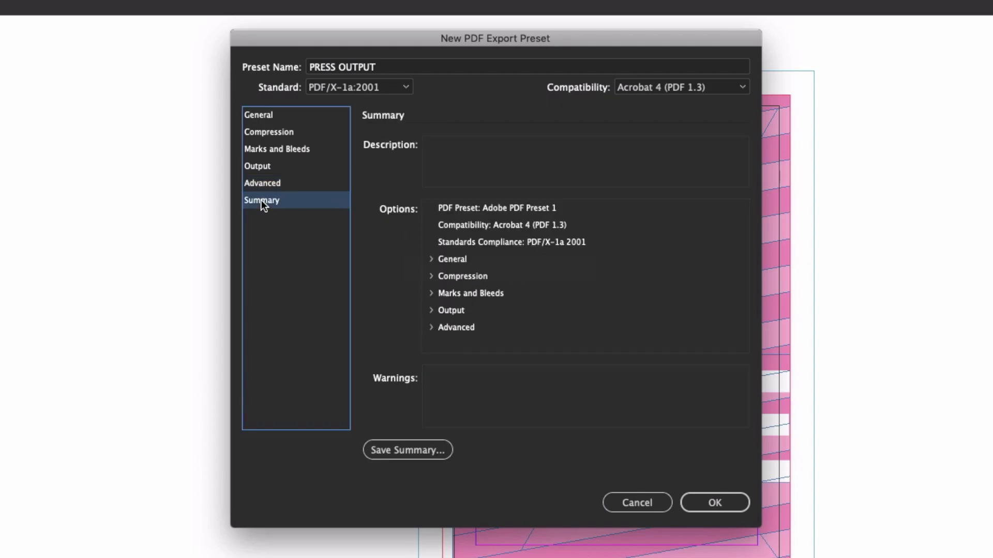
Describe the preset as 'Suitable for most press output' and save it.
click(275, 115)
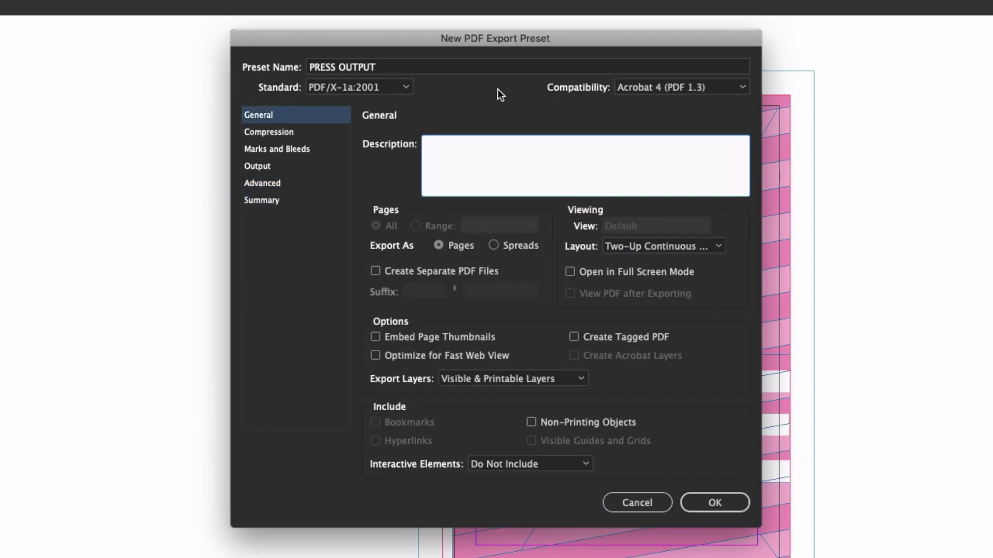
text(Suitable for most press output)
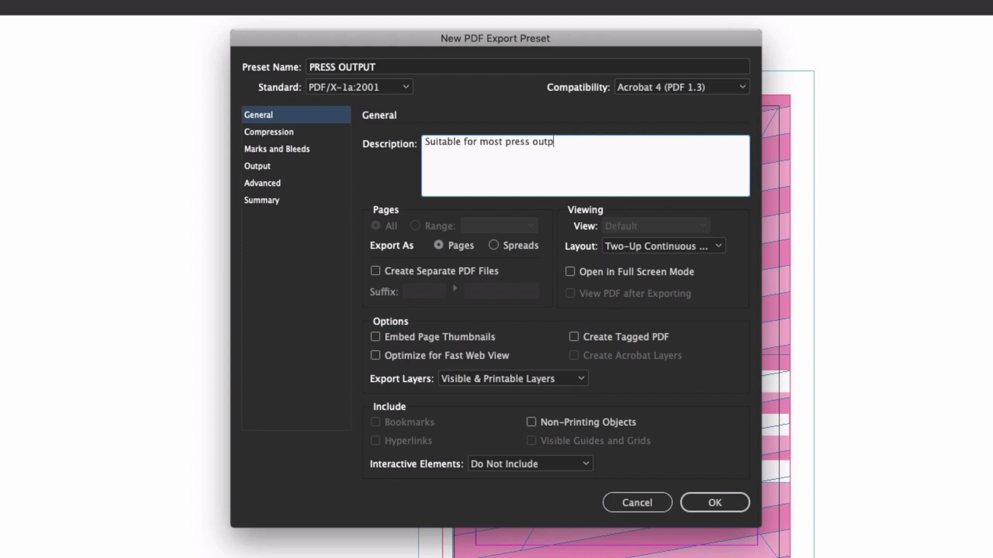
click(715, 498)
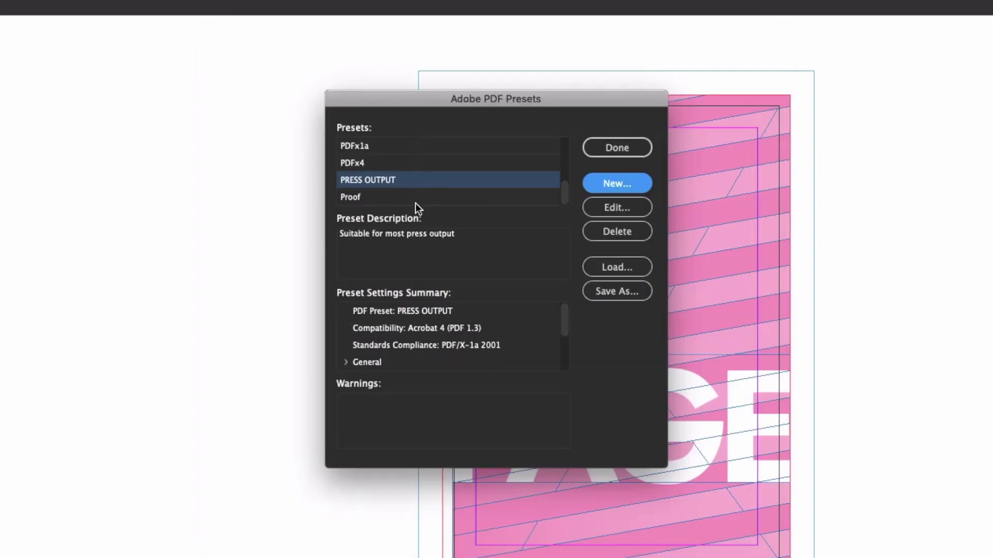
Close the presets manager and export demo page.pdf using the PRESS OUTPUT preset.
click(595, 147)
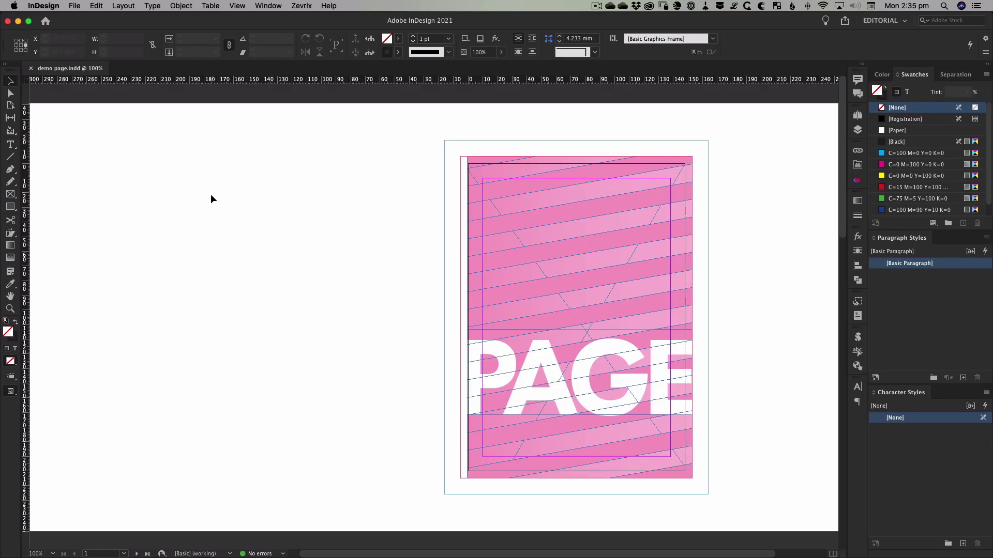
click(72, 5)
mouse_move(89, 186)
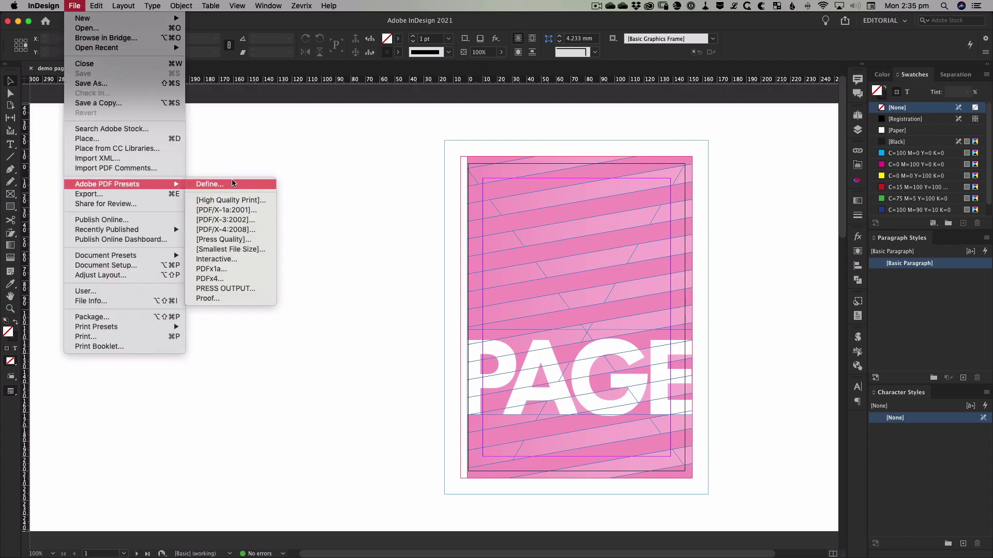
click(242, 287)
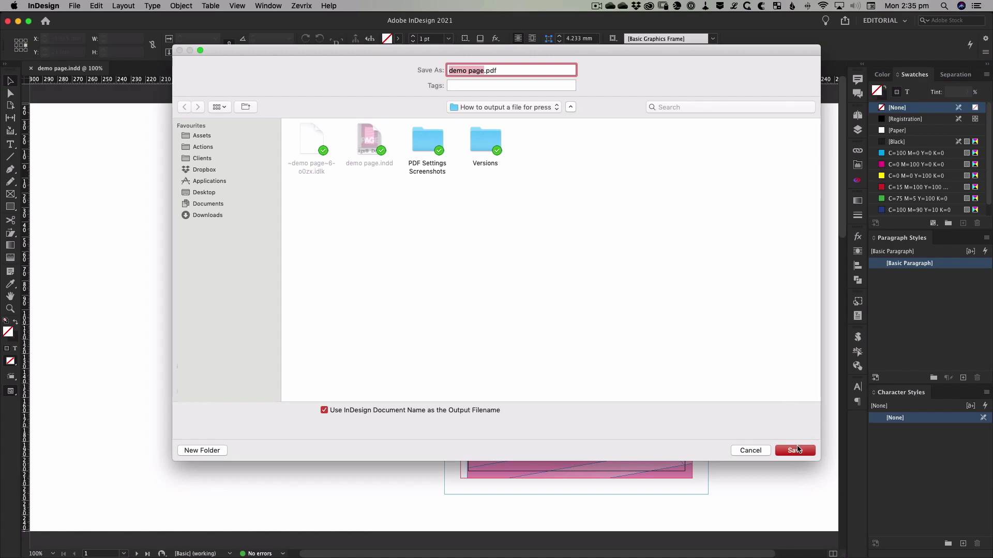
click(796, 450)
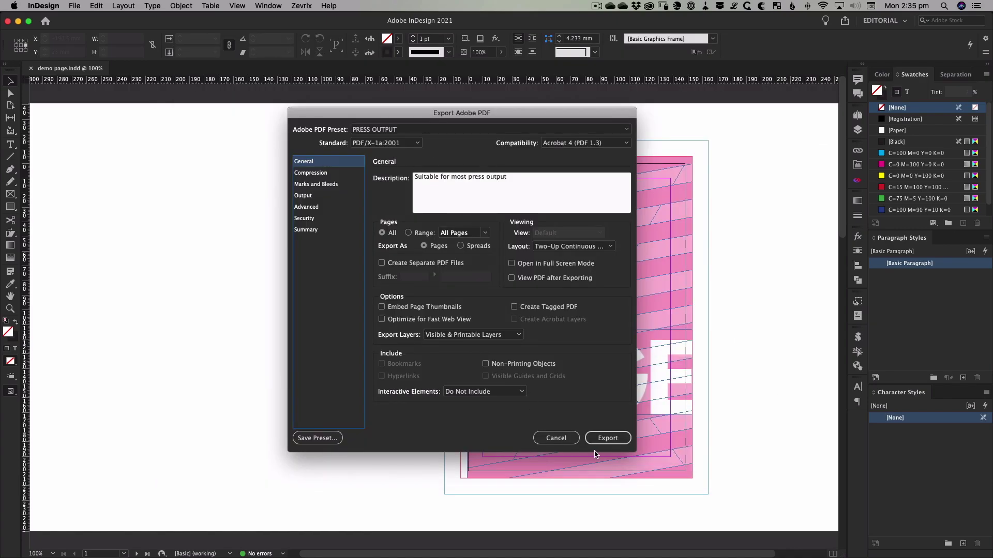
click(613, 439)
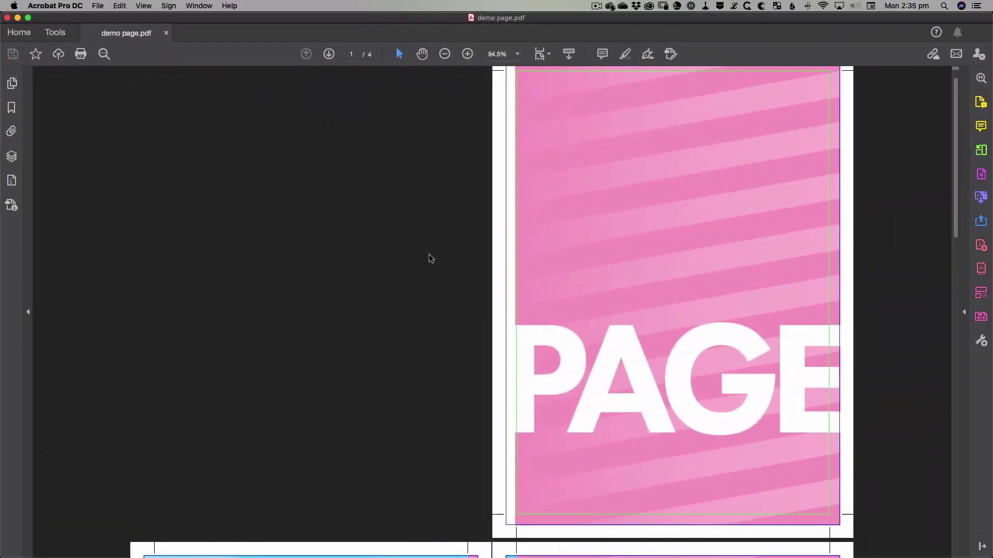
Scroll through demo page.pdf in Acrobat to check the pages and crop marks.
scroll(429, 256, down, 5)
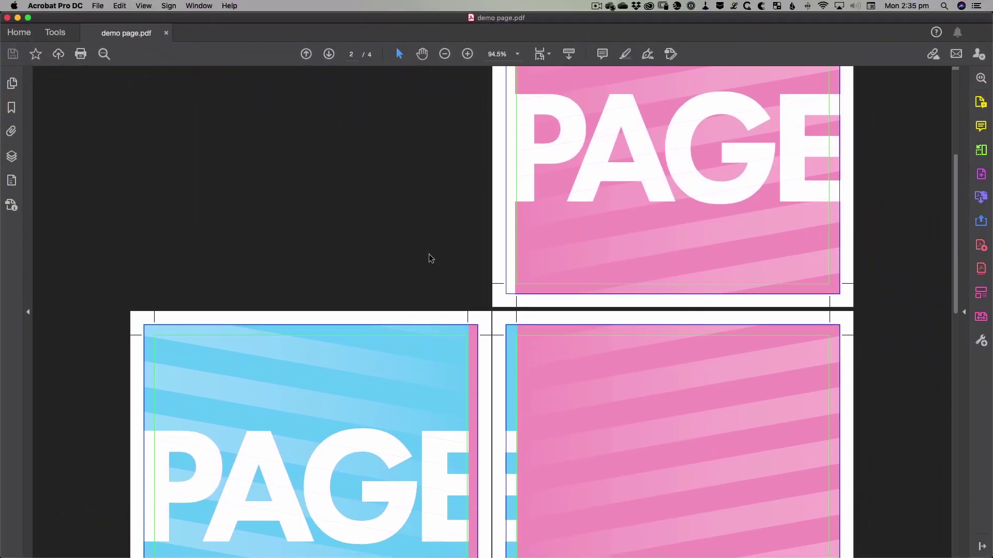
scroll(428, 256, down, 5)
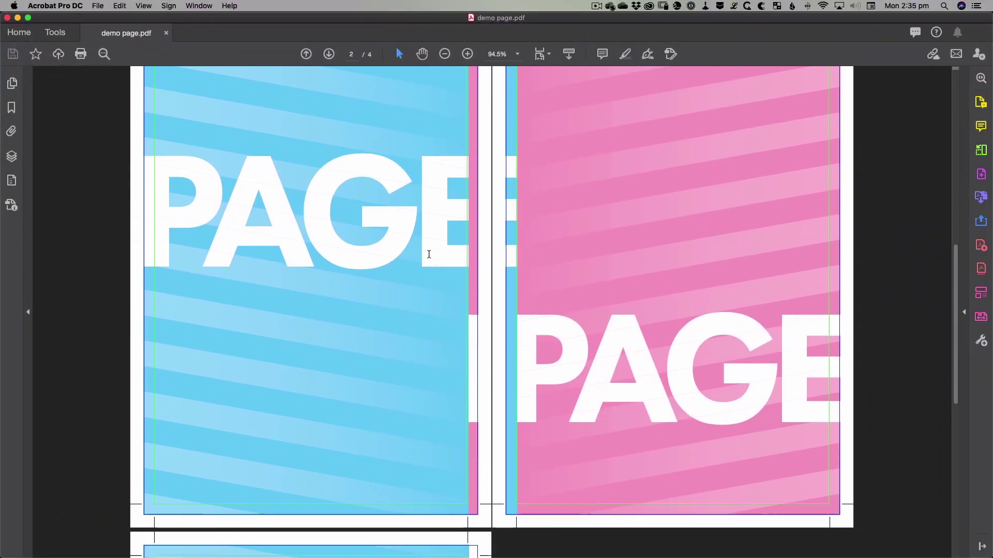
scroll(428, 255, down, 10)
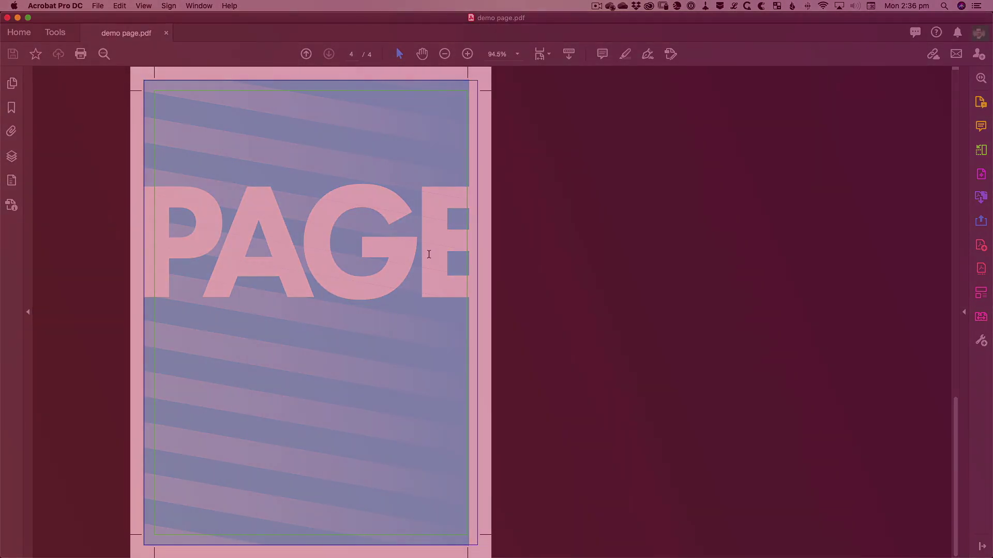